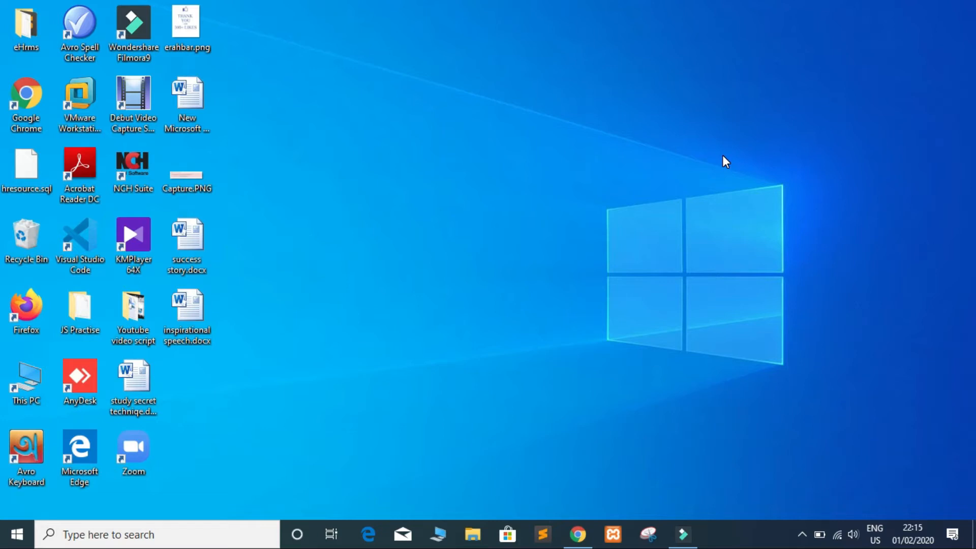
Bring up the cPanel dashboard in Chrome and scroll down to the Softaculous Apps Installer section.
left_click(577, 539)
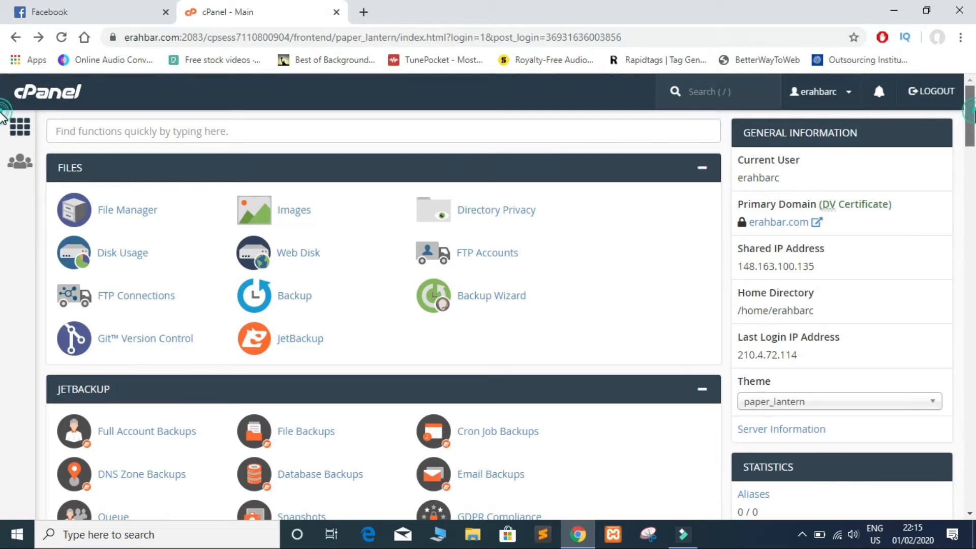
scroll(2, 147, "down", 4)
left_click_drag(972, 148, 972, 488)
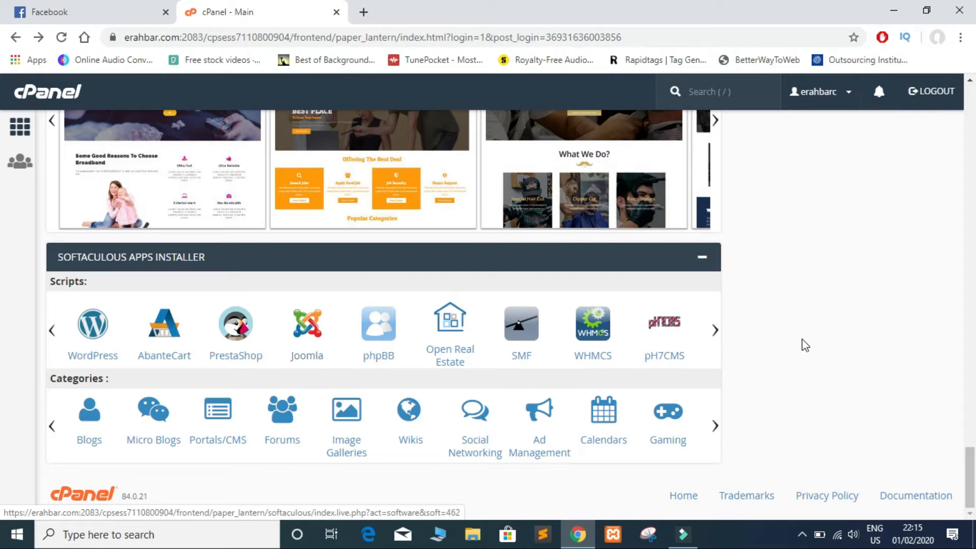
Browse the Scripts carousel and open the WordPress installer.
left_click(716, 332)
left_click(716, 331)
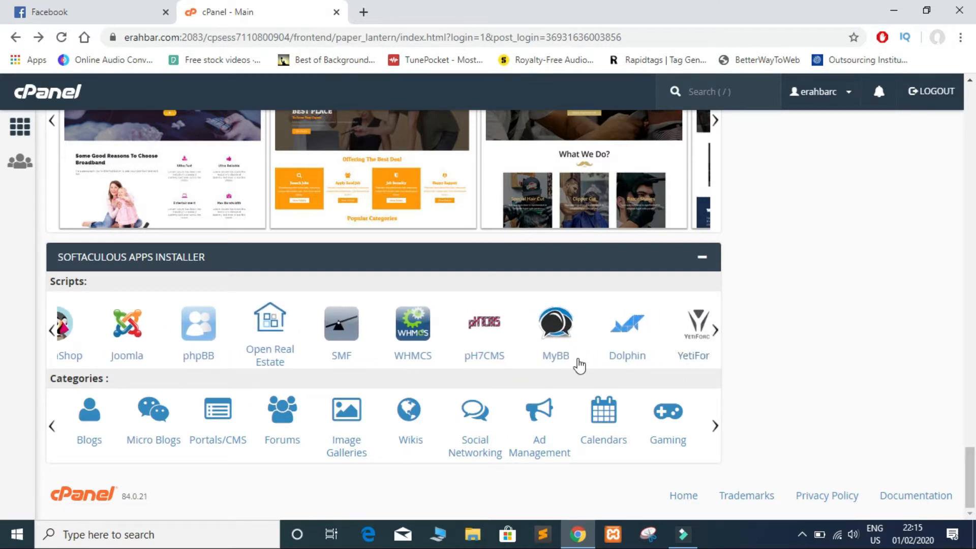
left_click(52, 331)
left_click(51, 331)
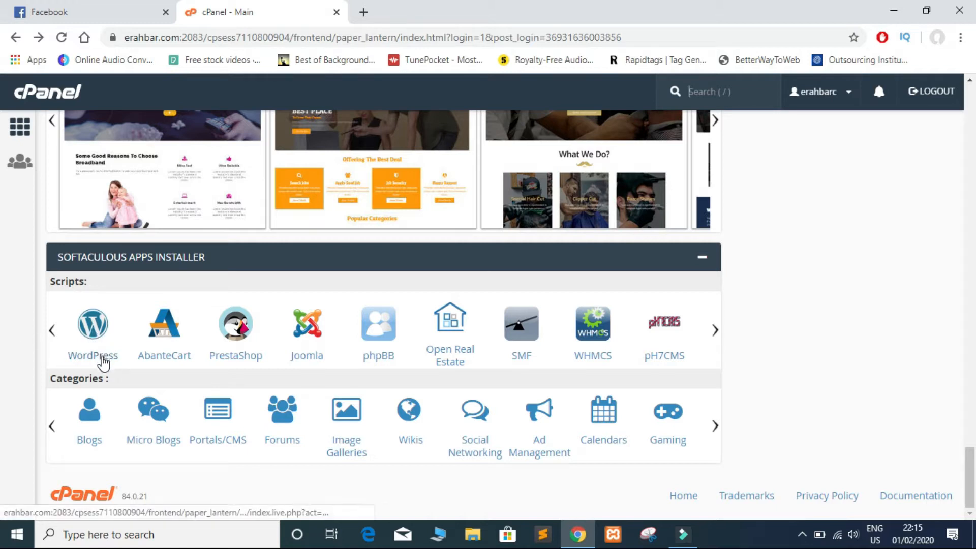
left_click(100, 360)
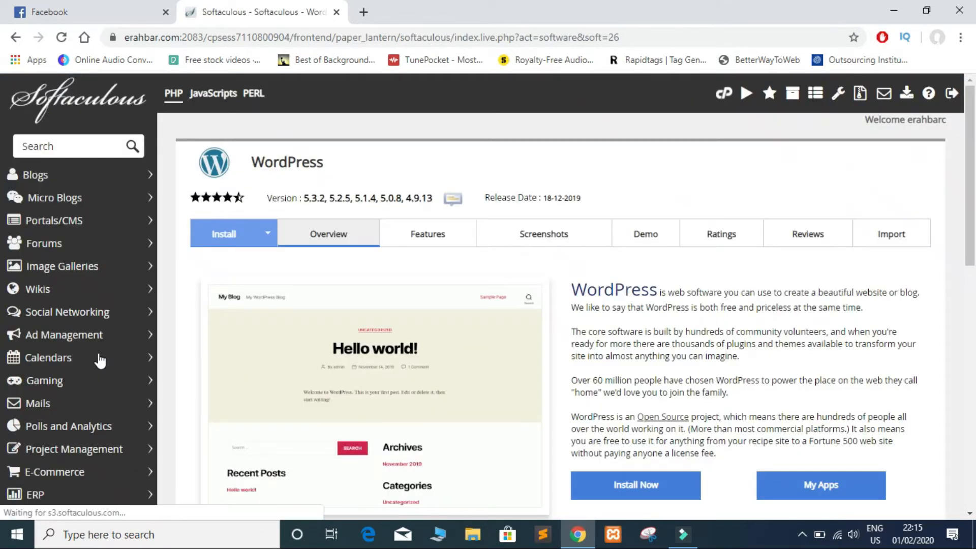
Start a new WordPress installation on the domain news.erahbar.com.
scroll(2, 219, "down", 2)
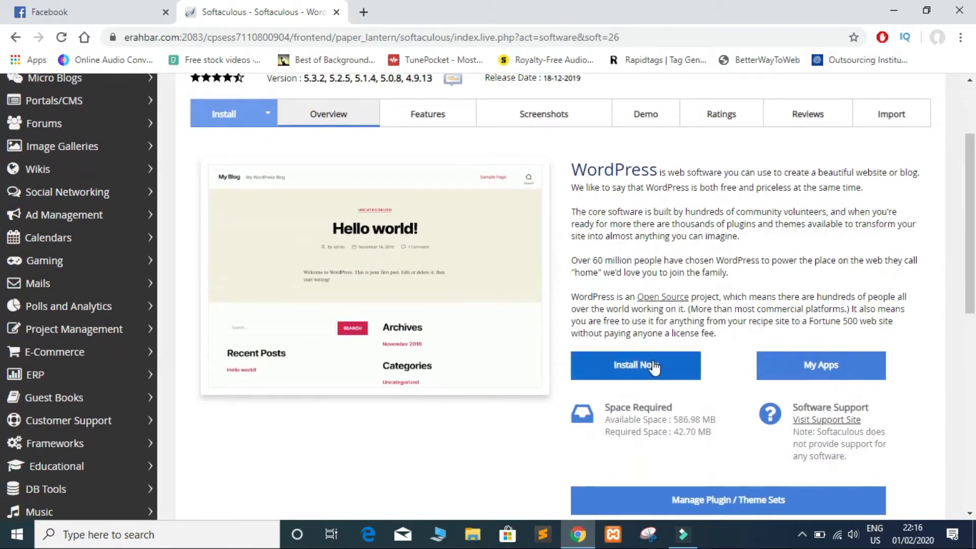
left_click(654, 366)
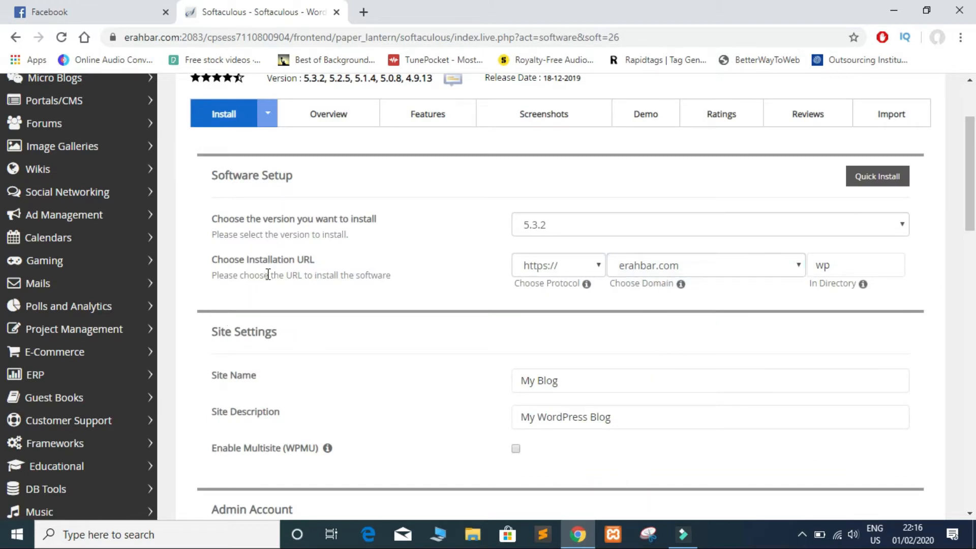
left_click(700, 267)
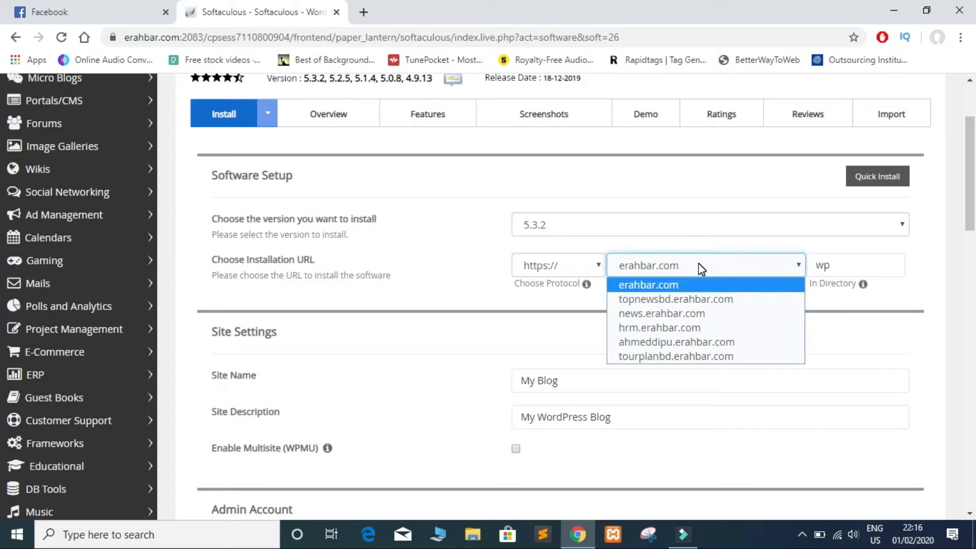
left_click(693, 313)
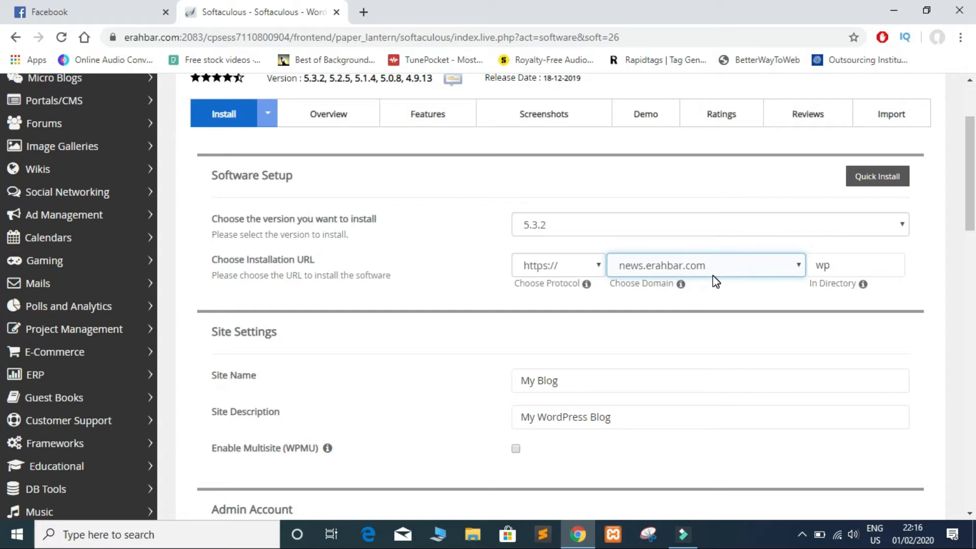
Clear 'wp' from In Directory so WordPress installs at the domain root.
left_click(827, 265)
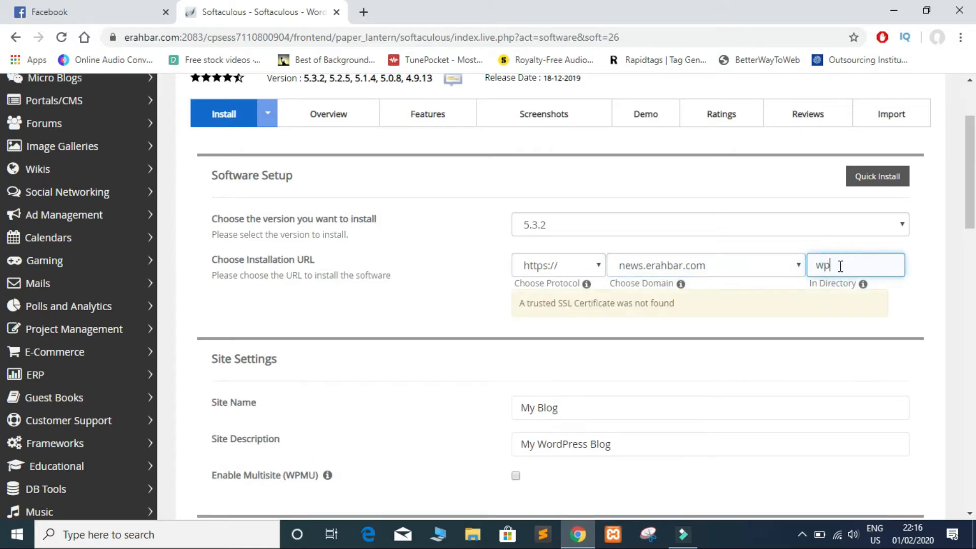
key("BackSpace")
key("BackSpace")
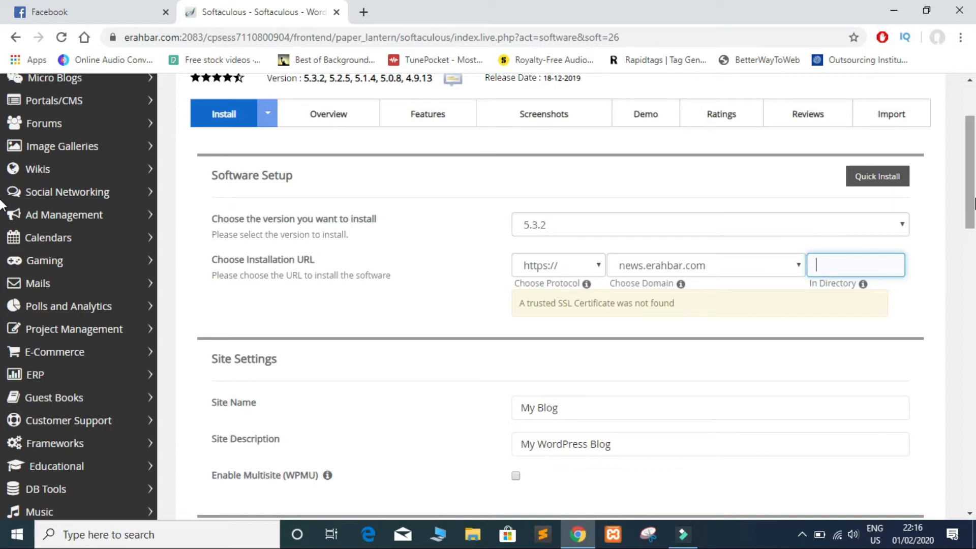
scroll(827, 238, "down", 5)
left_click(621, 180)
Replace the default site name 'My Blog' with 'News Bangladesh'.
left_click(568, 144)
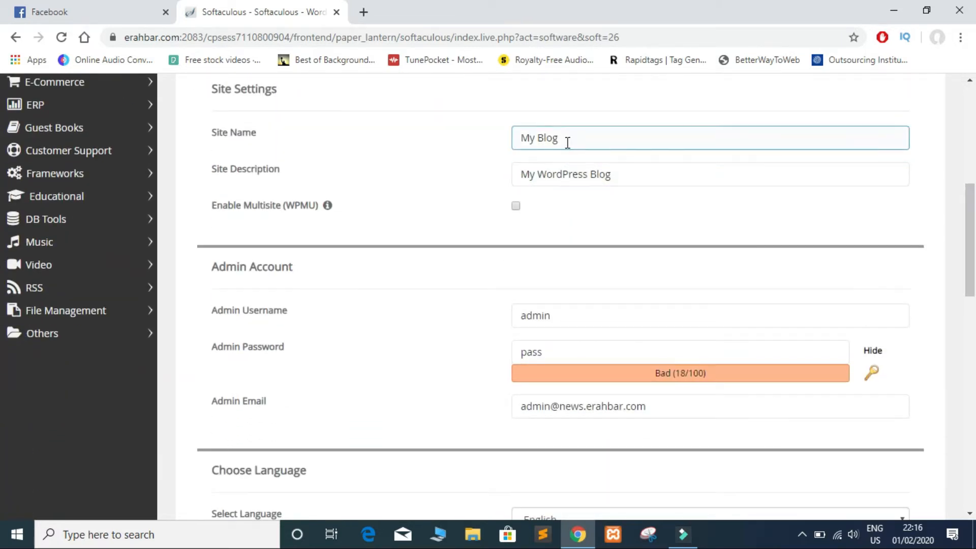
left_click(568, 143)
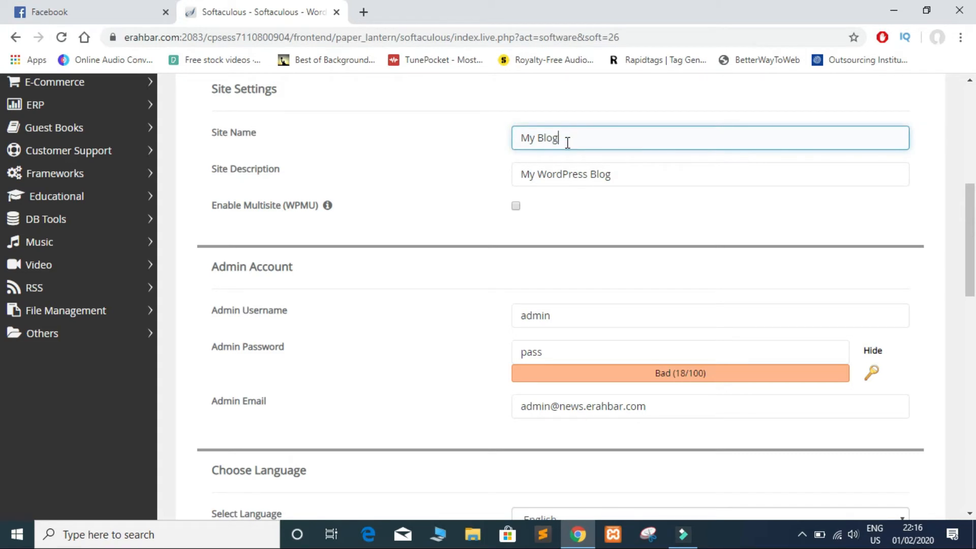
key("BackSpace")
key("BackSpace")
key("BackSpace")
key("BackSpace")
key("BackSpace")
key("BackSpace")
key("BackSpace")
type("News Bangladesh")
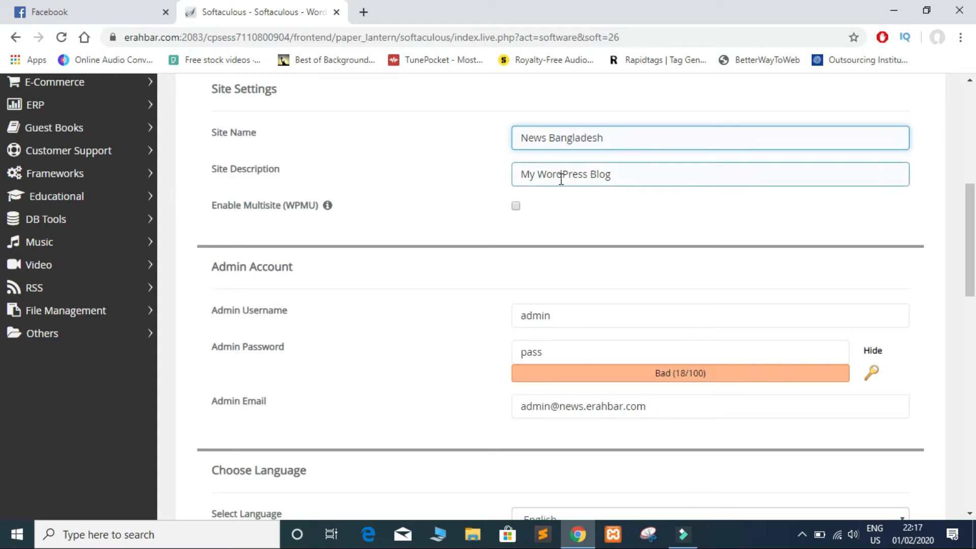
Change the site description to 'You will gwt all truth'.
left_click(613, 178)
key("BackSpace")
key("BackSpace")
key("BackSpace")
key("BackSpace")
key("BackSpace")
key("BackSpace")
key("BackSpace")
key("BackSpace")
key("BackSpace")
key("BackSpace")
key("BackSpace")
key("BackSpace")
key("BackSpace")
key("BackSpace")
key("BackSpace")
key("BackSpace")
key("BackSpace")
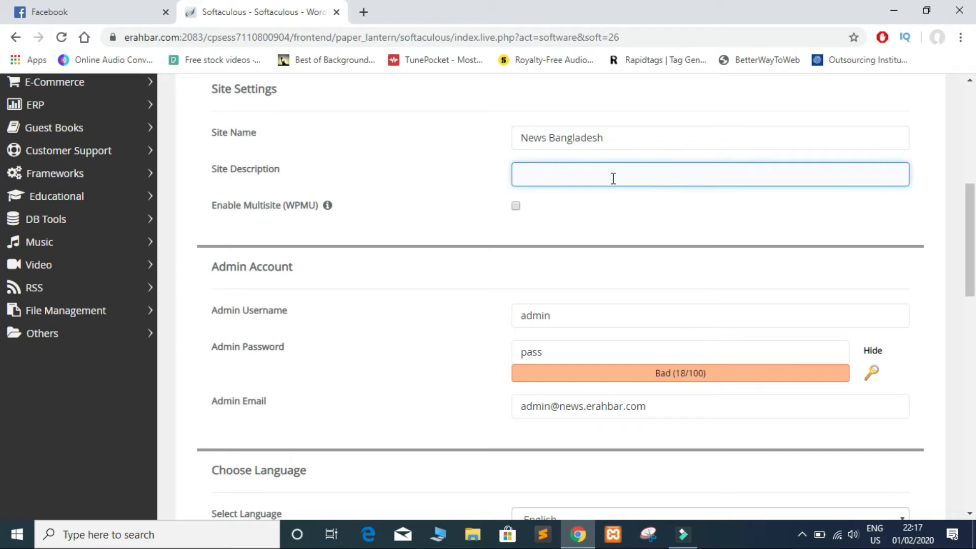
type("You will gwt all truth")
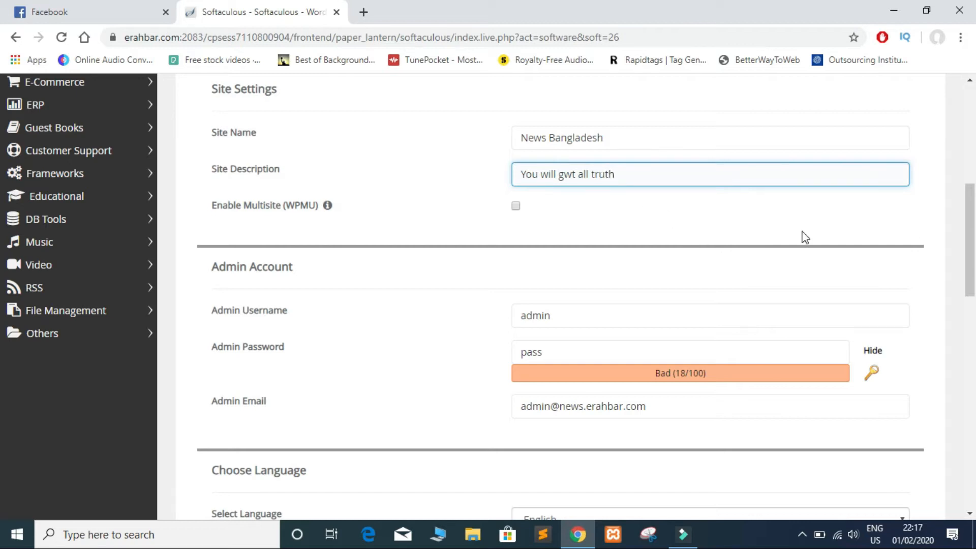
left_click_drag(975, 238, 975, 283)
Set the admin username to newsbd.
left_click(643, 246)
left_click(546, 162)
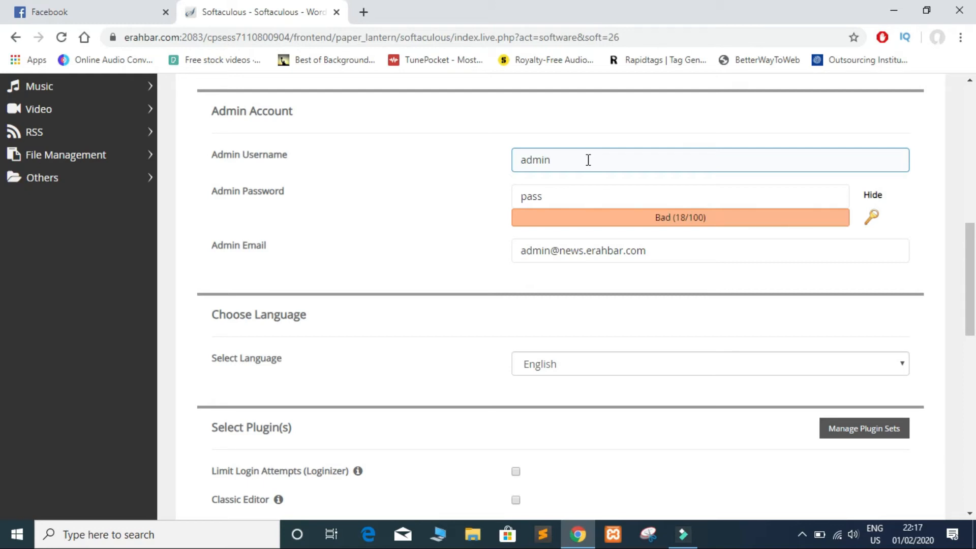
double_click(589, 159)
type("newsbd")
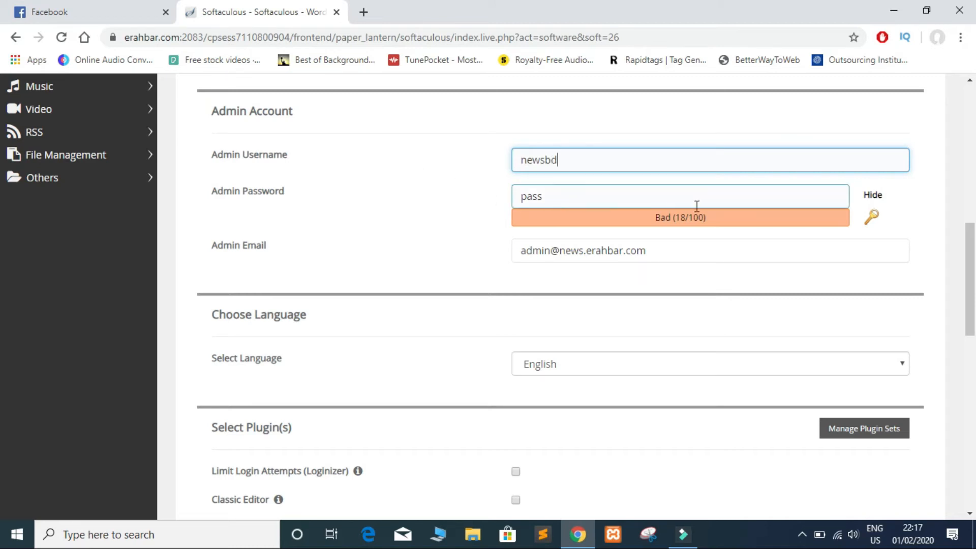
Replace the default admin password with a new strong password, masked.
left_click(599, 198)
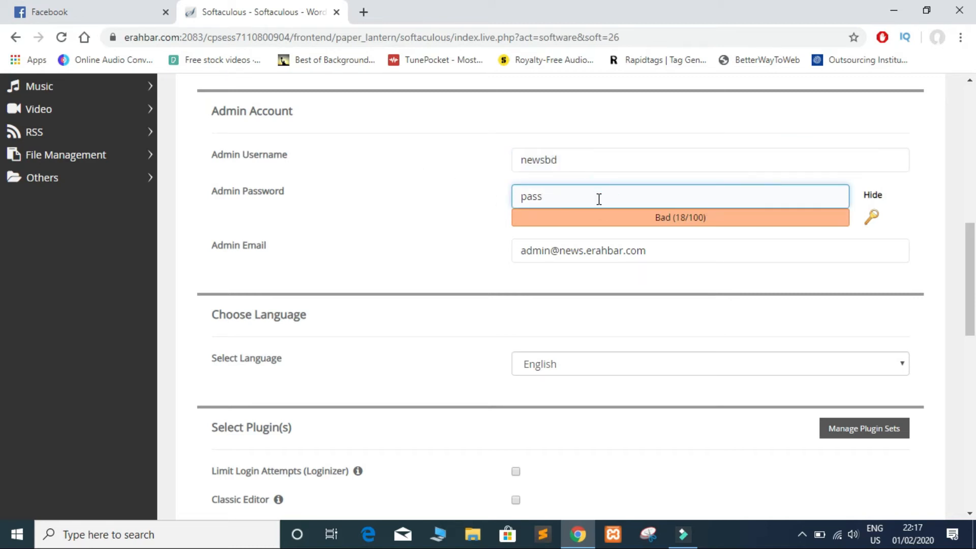
type("pass")
key("BackSpace")
key("BackSpace")
key("BackSpace")
key("BackSpace")
type("fg")
key("BackSpace")
key("BackSpace")
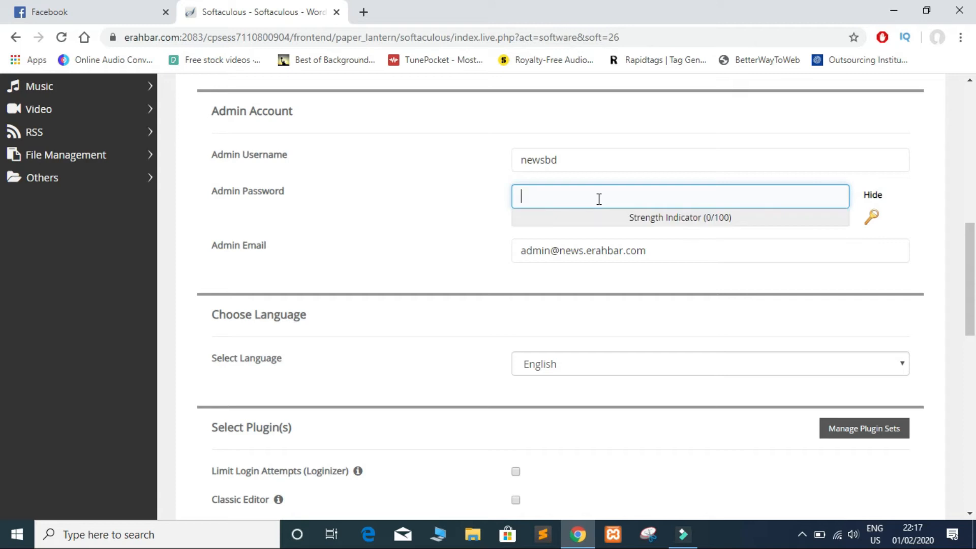
left_click(867, 201)
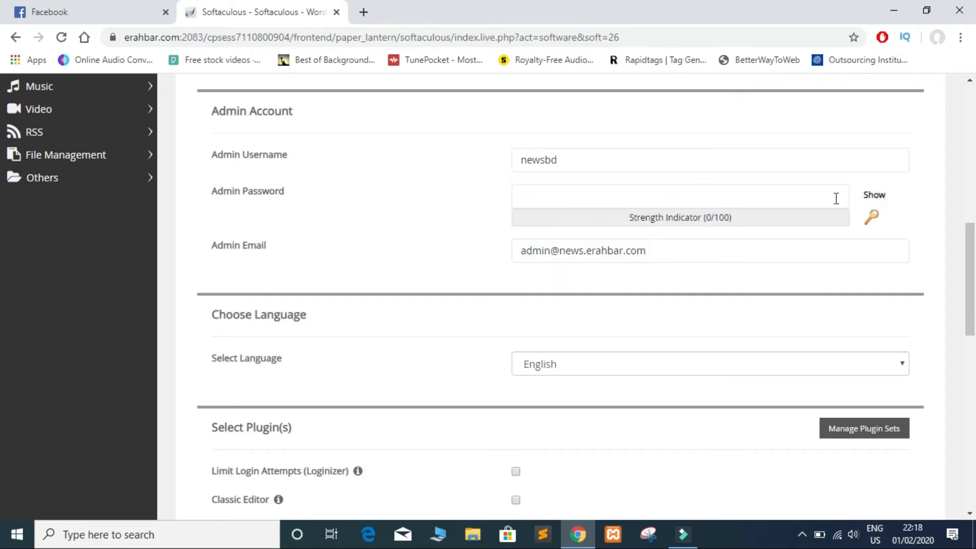
left_click(683, 194)
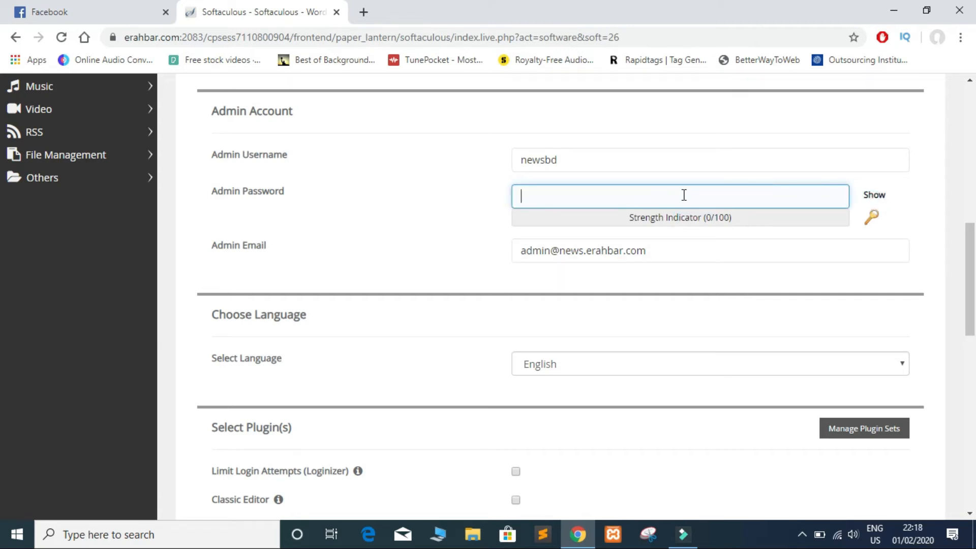
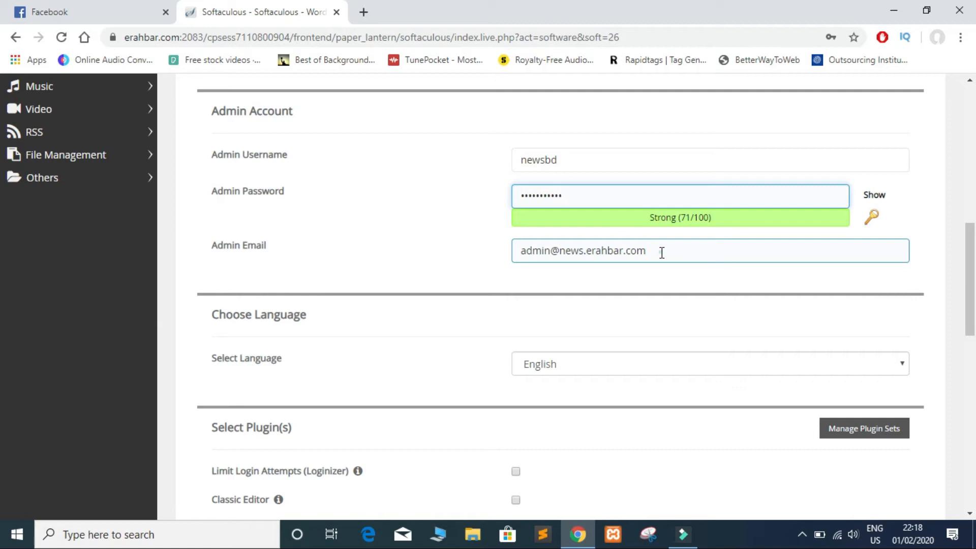
Check the install language list, keeping English.
scroll(712, 305, "down", 2)
left_click(770, 242)
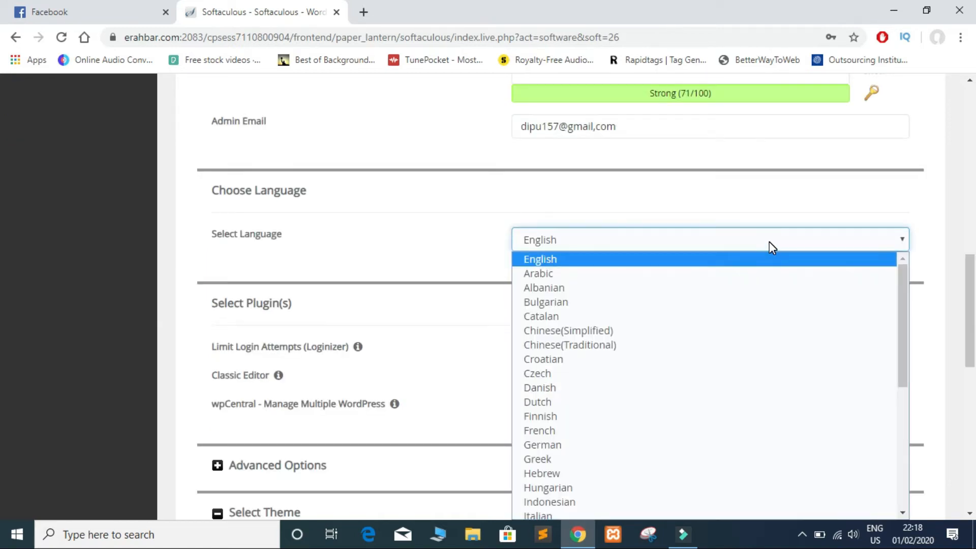
left_click(770, 242)
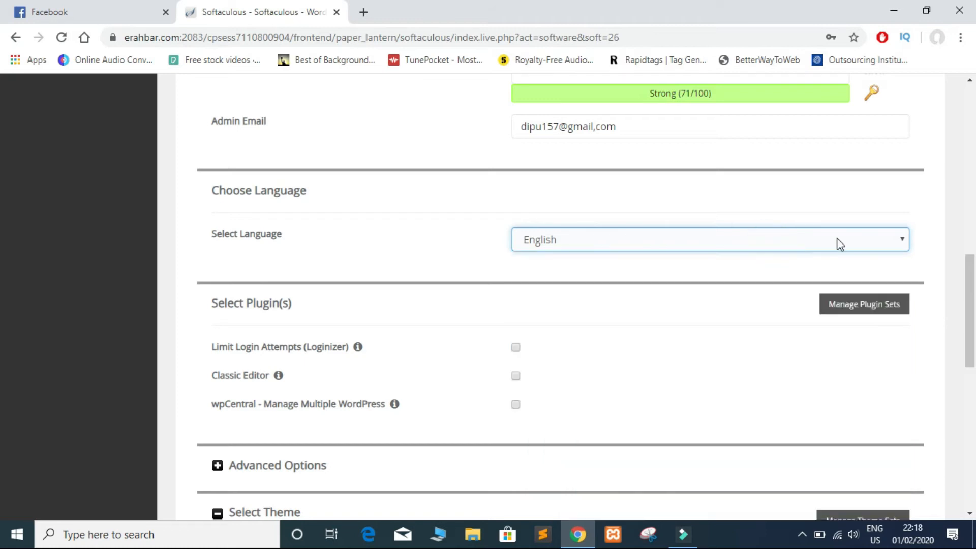
Pick the EduExpert theme from the Select Theme cards.
scroll(1, 294, "down", 5)
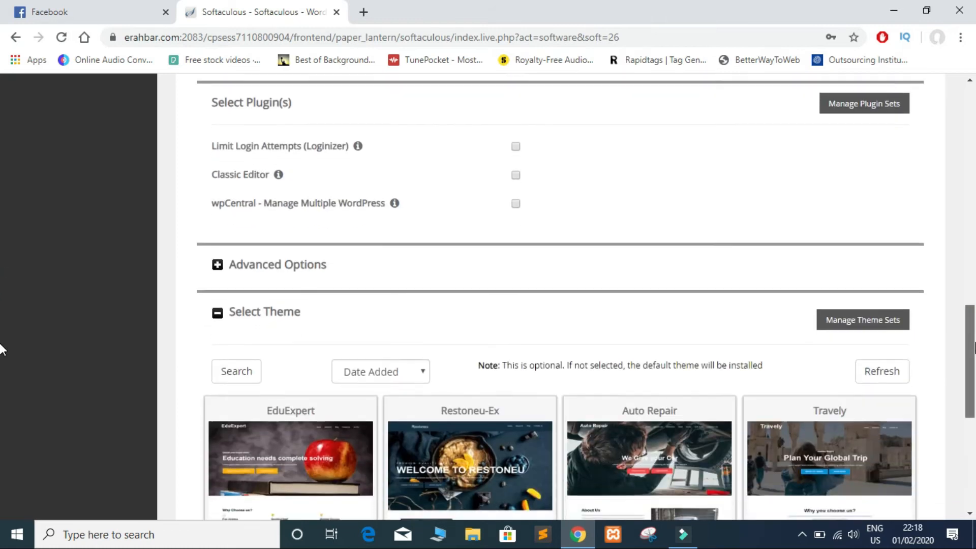
scroll(2, 358, "down", 3)
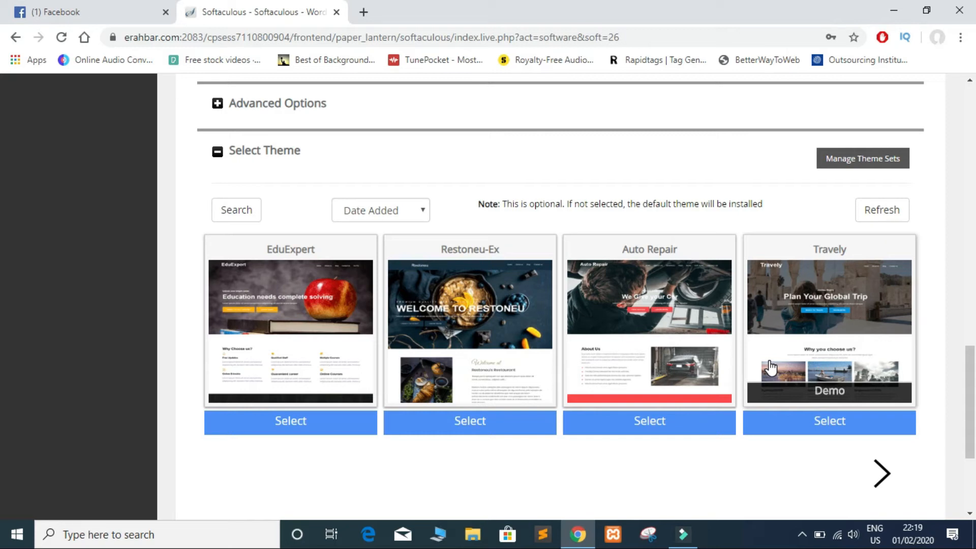
left_click(281, 316)
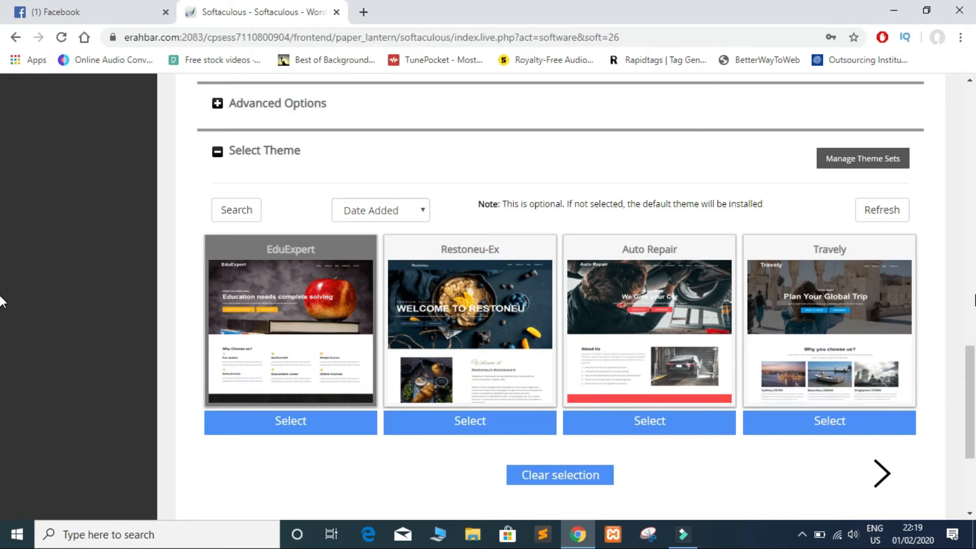
scroll(2, 365, "down", 4)
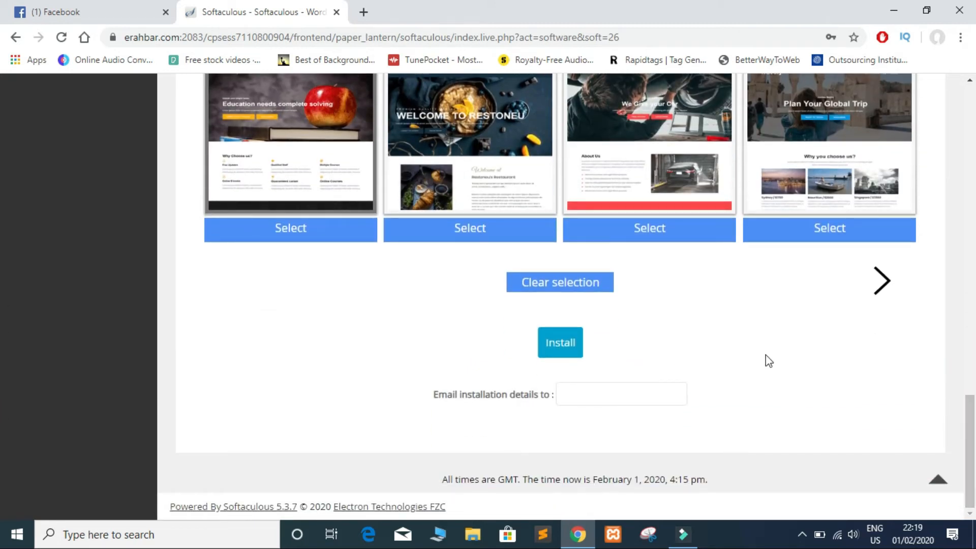
Attempt the install and dismiss the invalid e-mail warning.
left_click(559, 346)
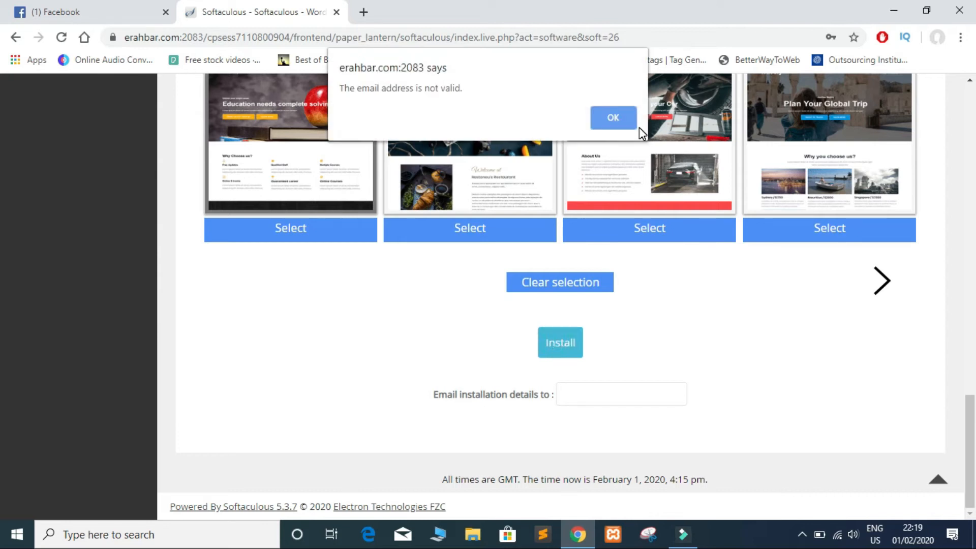
left_click(615, 124)
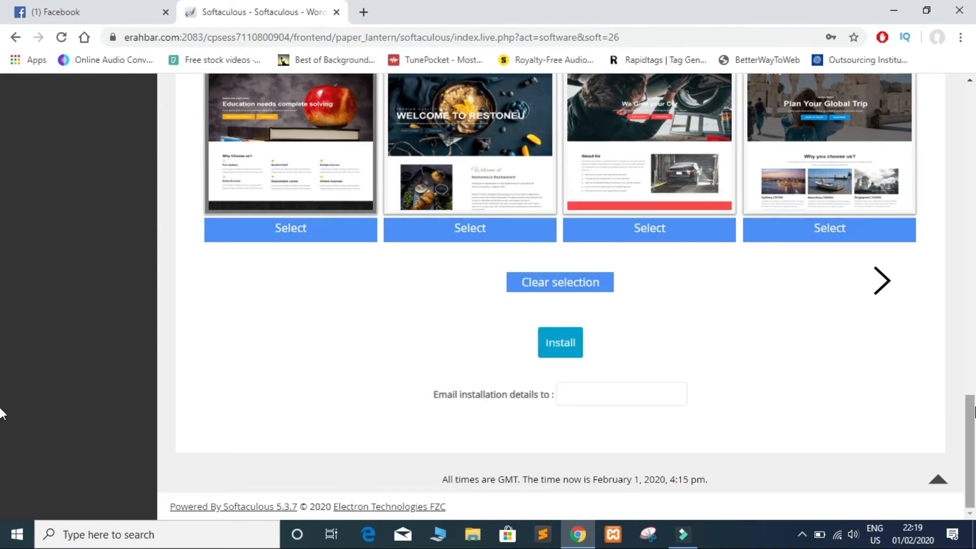
left_click_drag(970, 447, 965, 258)
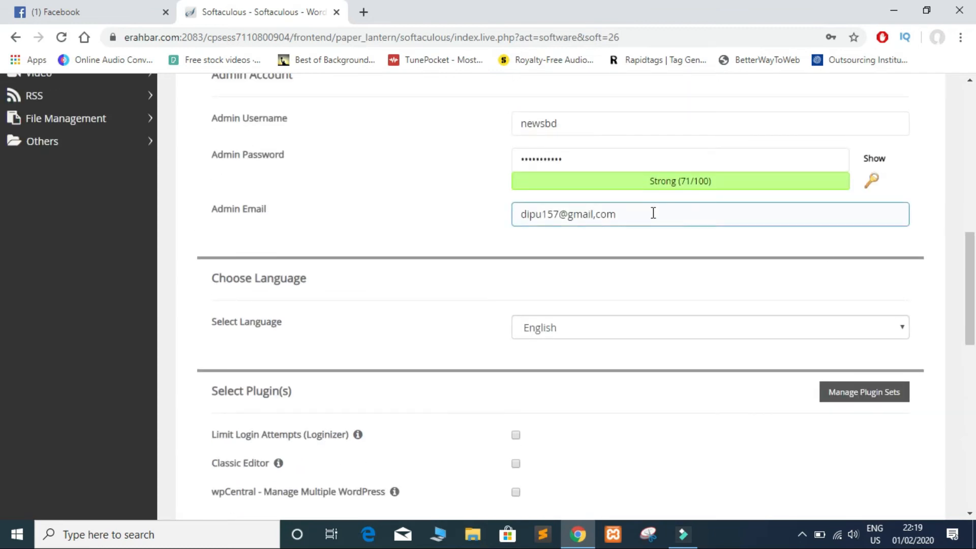
Fix the admin e-mail by replacing the comma with a period.
left_click(598, 215)
key("BackSpace")
type(".")
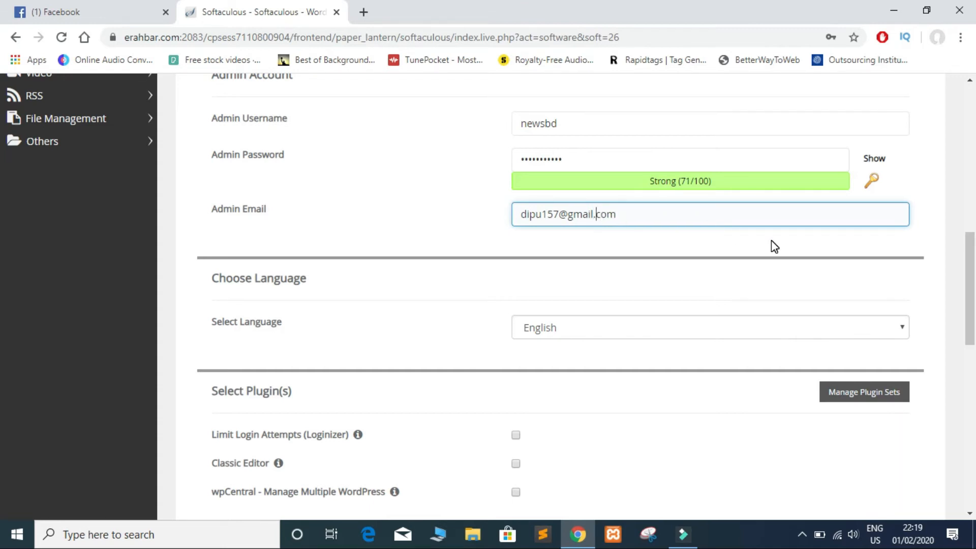
left_click_drag(972, 315, 975, 482)
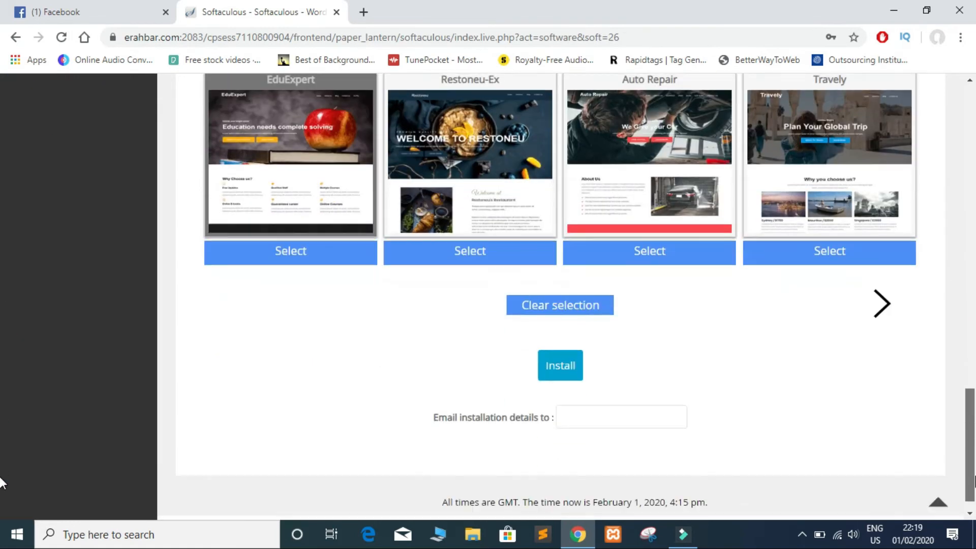
Run the install until it succeeds, then right-click the new site URL.
left_click(566, 343)
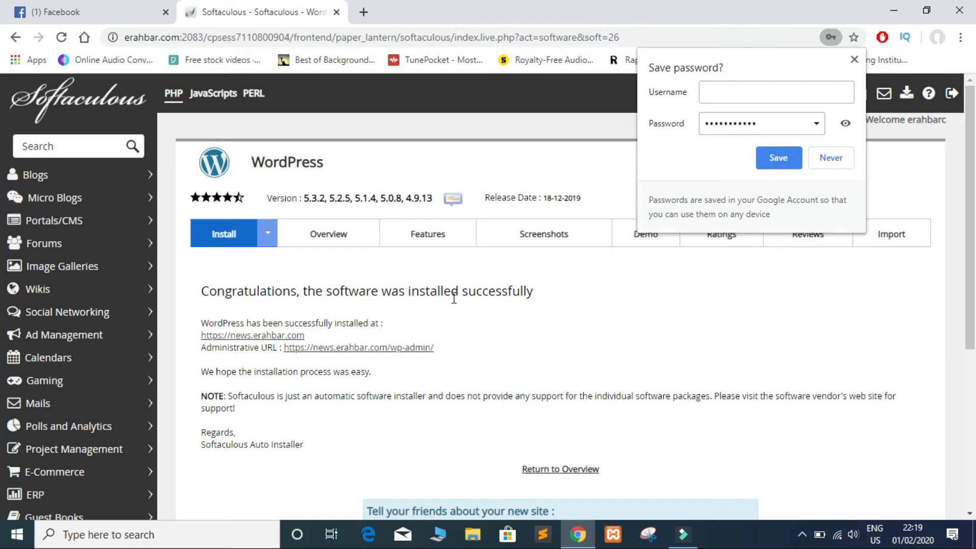
right_click(241, 339)
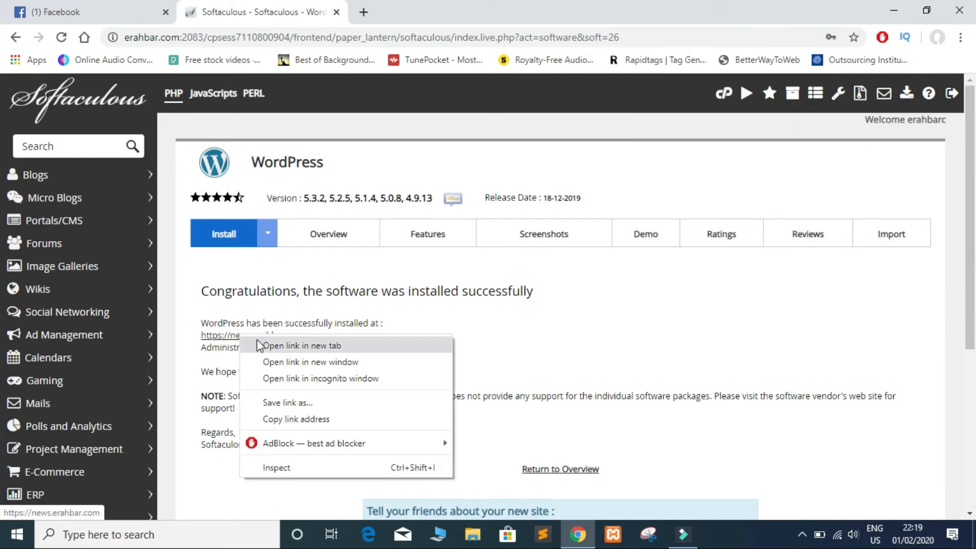
Open news.erahbar.com in a new tab and view the News Bangladesh homepage.
left_click(258, 342)
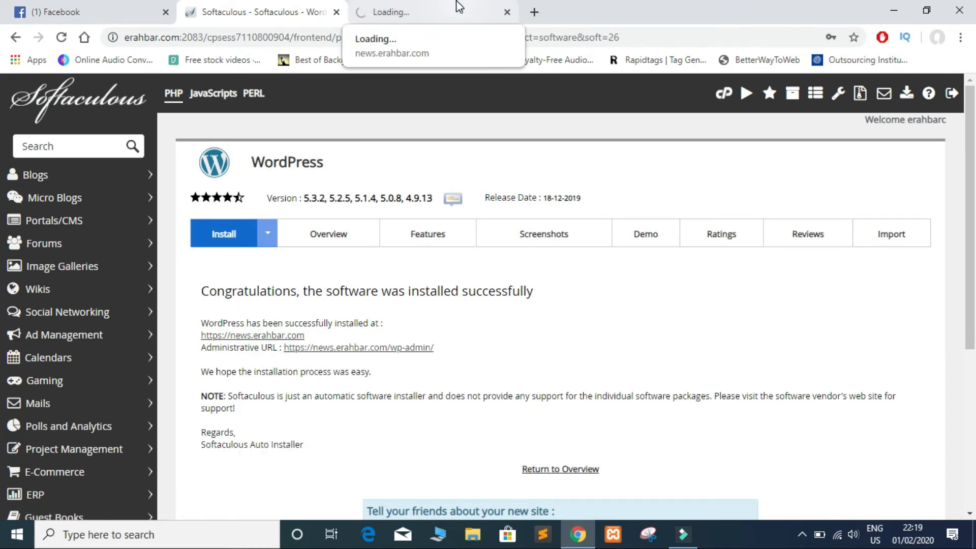
left_click(459, 6)
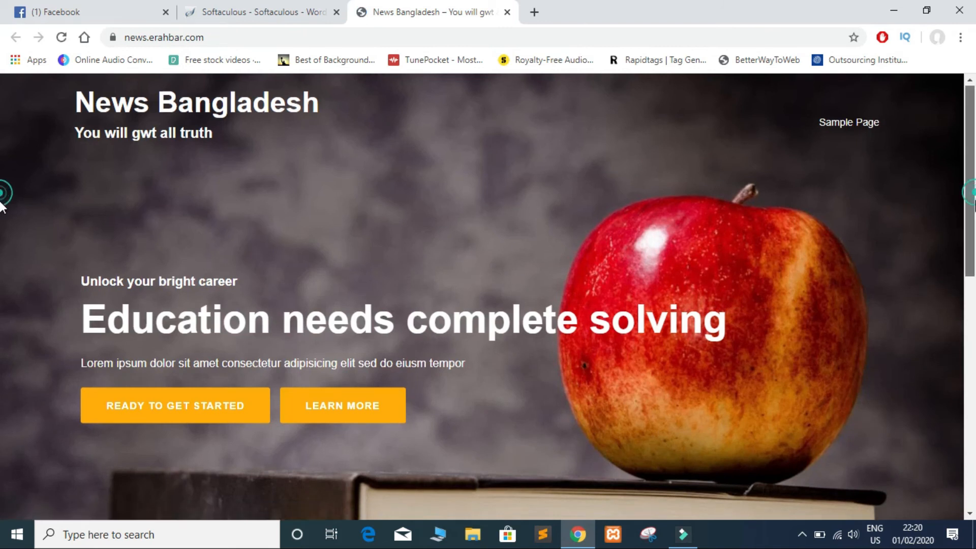
scroll(2, 331, "down", 10)
scroll(2, 254, "up", 10)
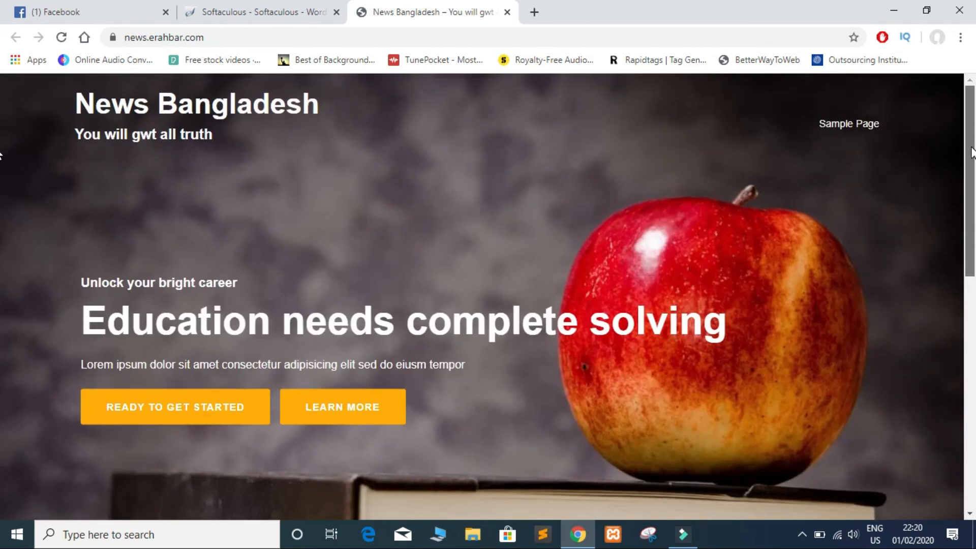
Go to the site's wp-admin login page via the address bar.
left_click(213, 37)
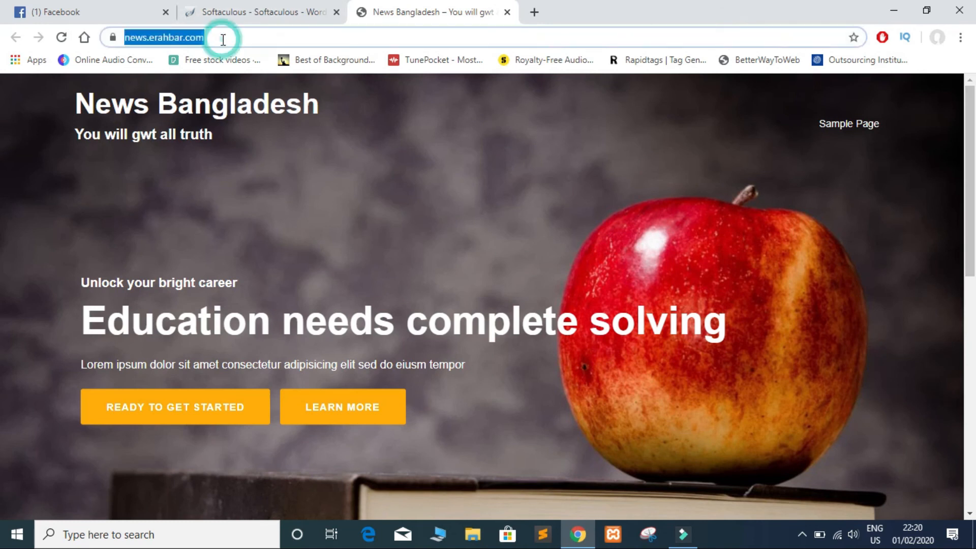
left_click(220, 38)
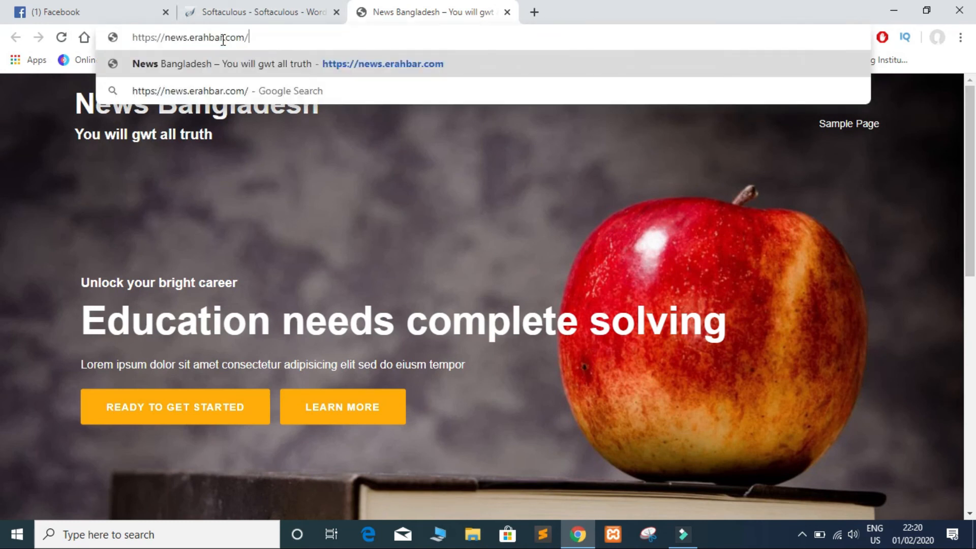
type("wp-admin")
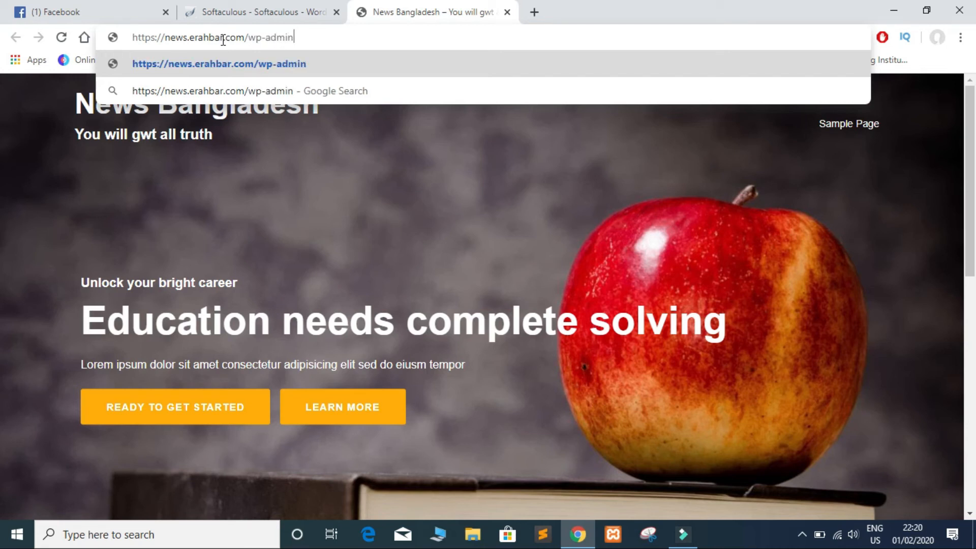
key("Return")
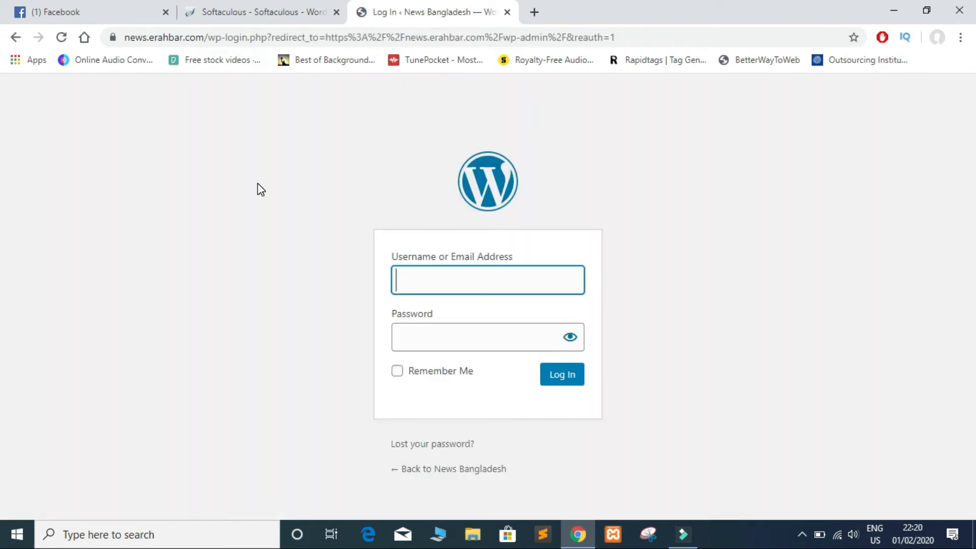
Enter username newsbd and the admin password on the login form.
type("newsbd")
key("Tab")
type("•••••••••")
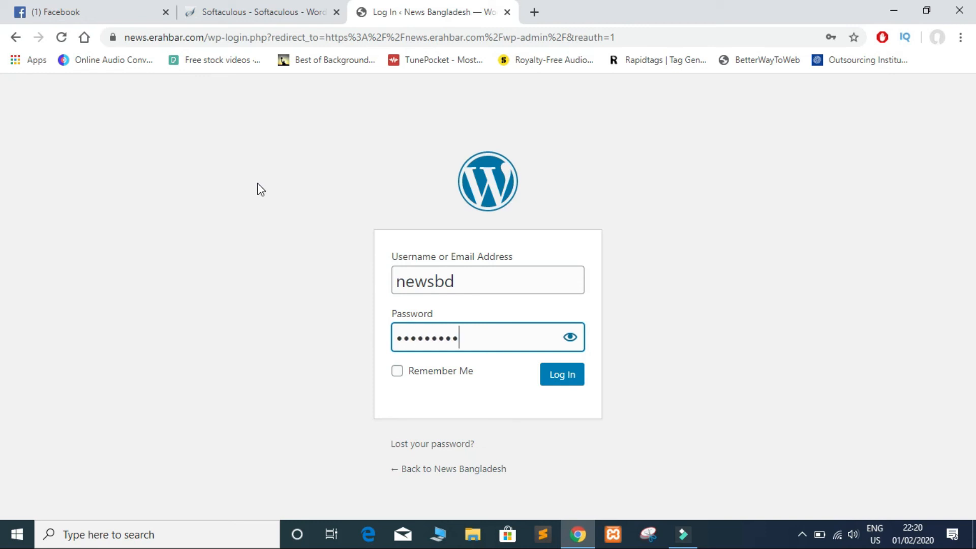
Log in, retyping the password after the incorrect-password error, to reach the Dashboard.
left_click(568, 379)
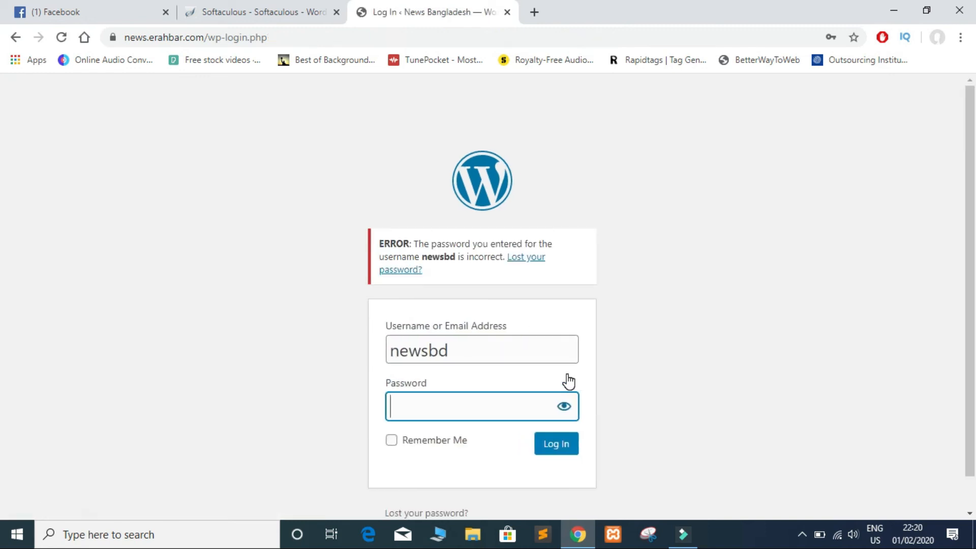
type("••••••••••")
key("Return")
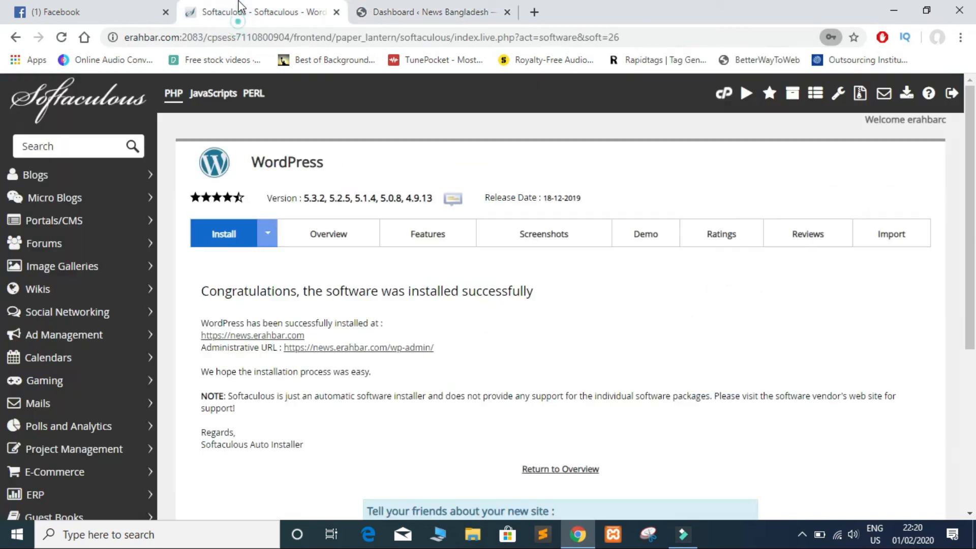
Review the EduExpert WordPress dashboard, then bring back the Softaculous installation-success page for news.erahbar.com.
left_click(243, 8)
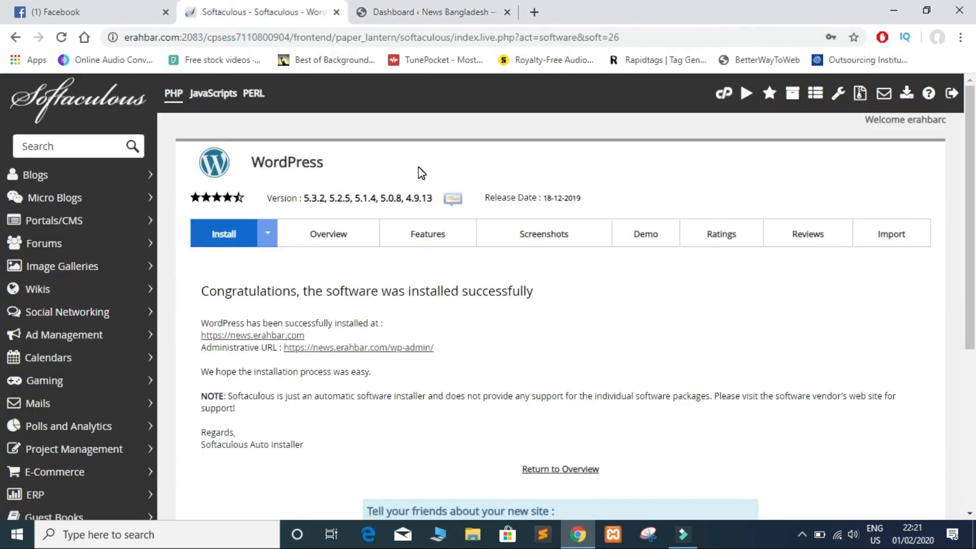
left_click(418, 10)
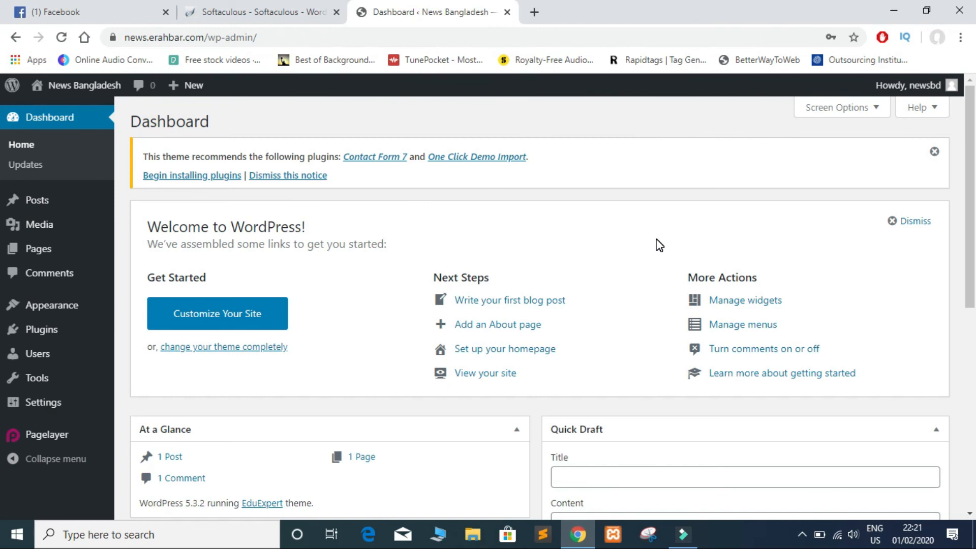
left_click(226, 7)
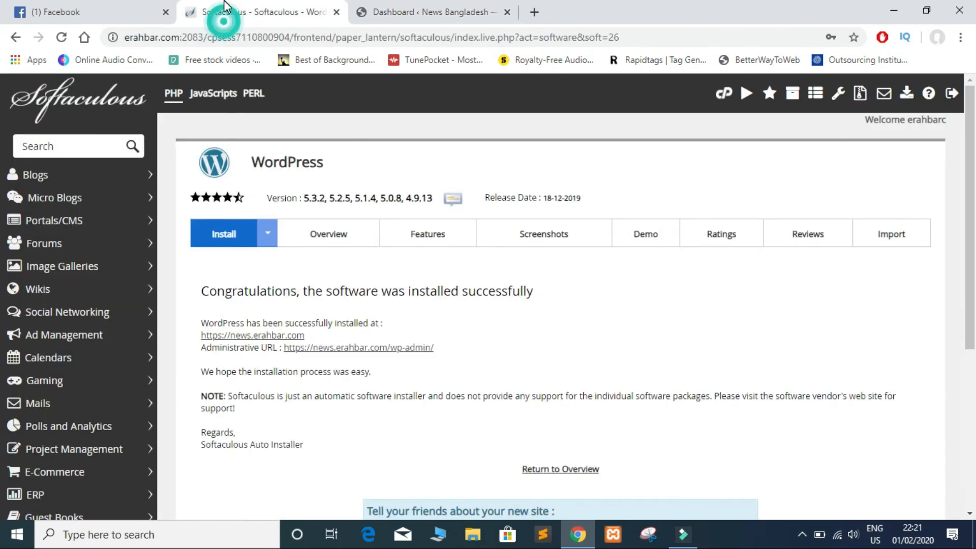